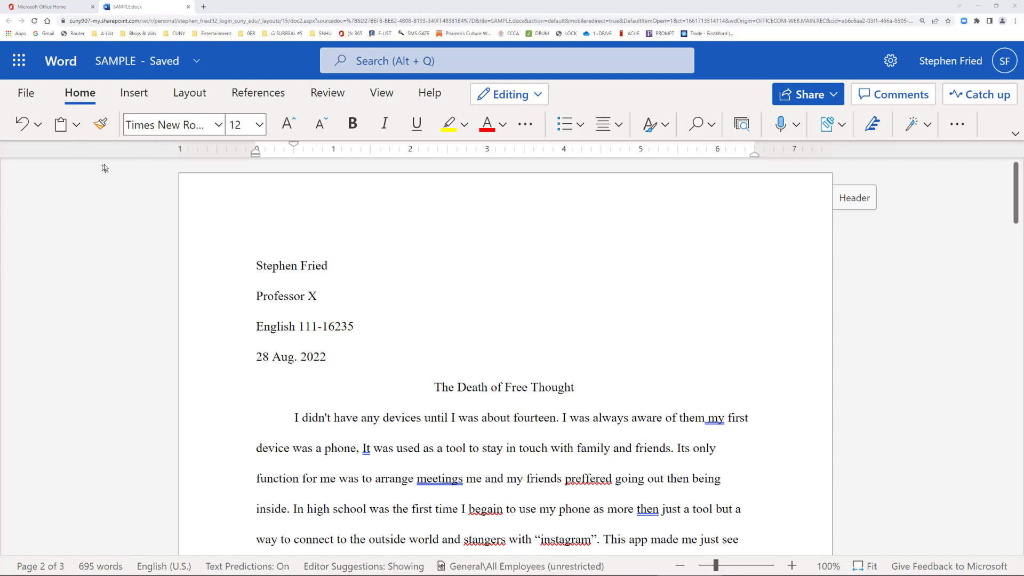
Look through the essay's pages, switching to Reading View to check the page headers and layout
click(504, 297)
scroll(506, 296, down, 10)
scroll(507, 295, down, 3)
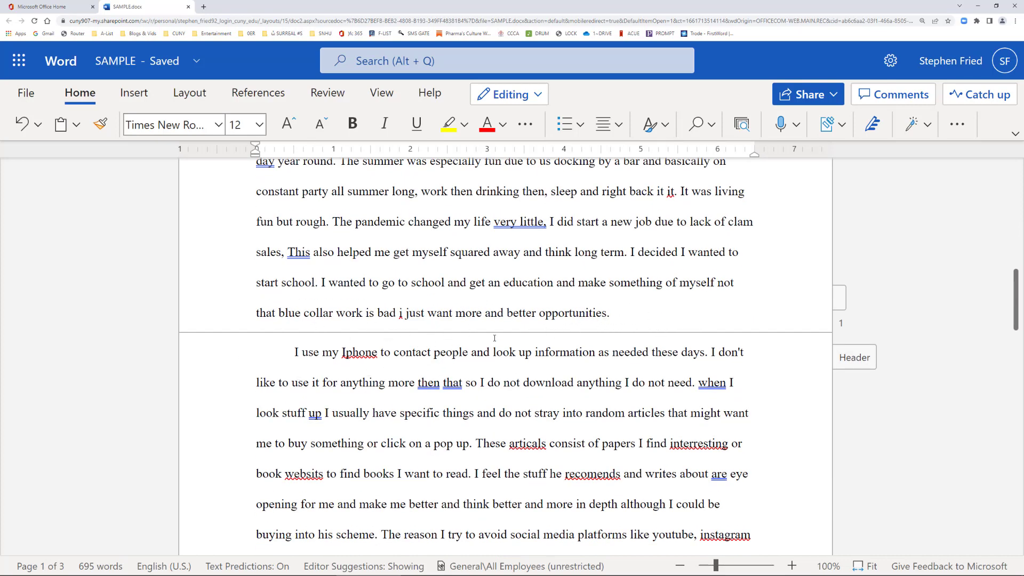
scroll(494, 338, up, 10)
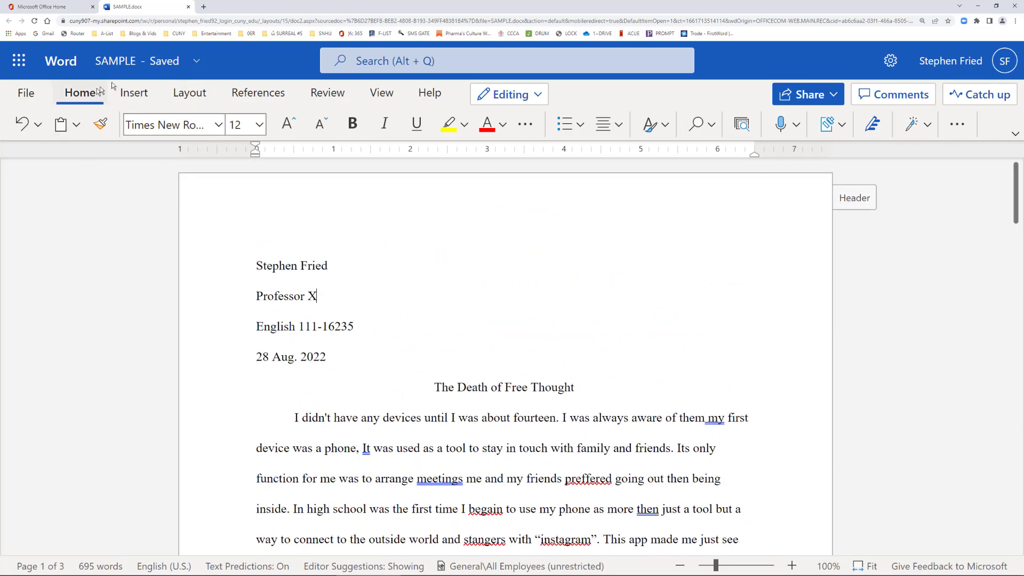
click(382, 94)
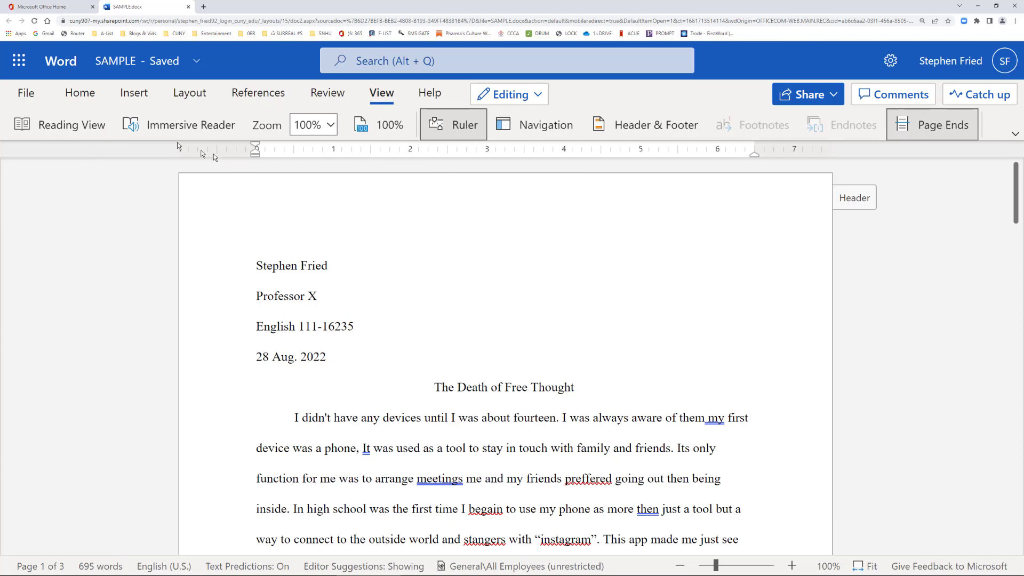
click(71, 131)
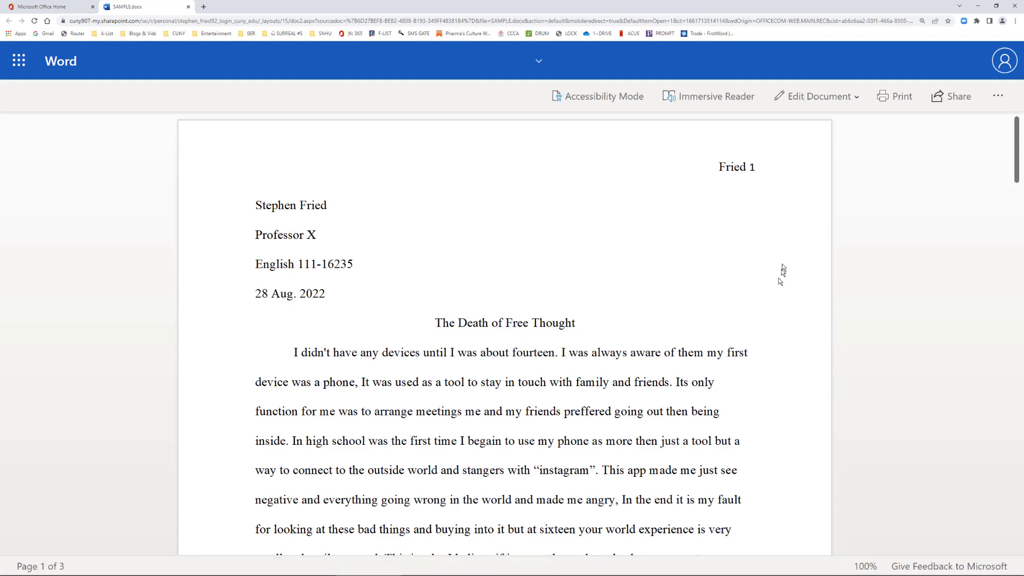
scroll(702, 274, down, 12)
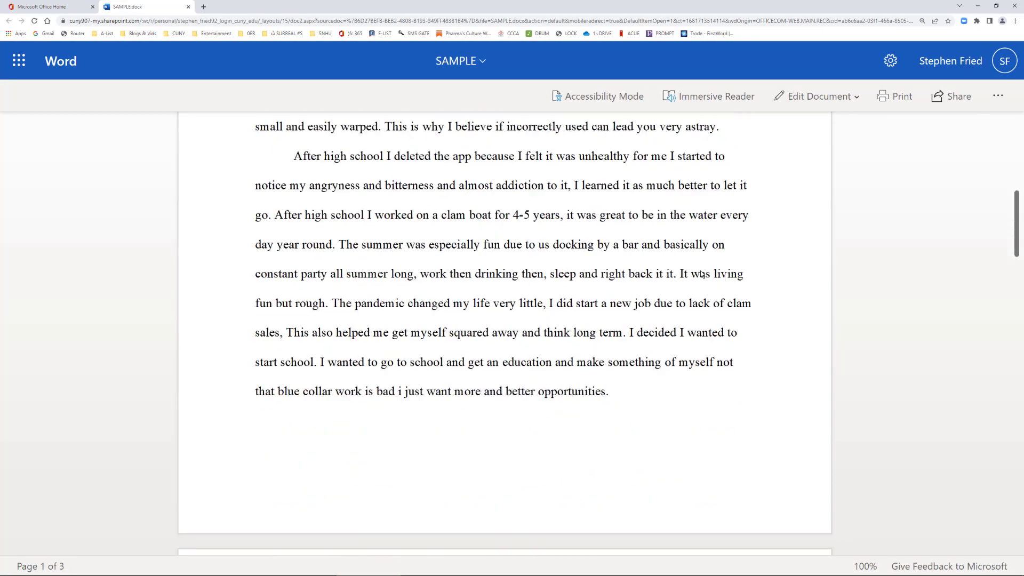
scroll(701, 274, down, 3)
scroll(550, 303, up, 9)
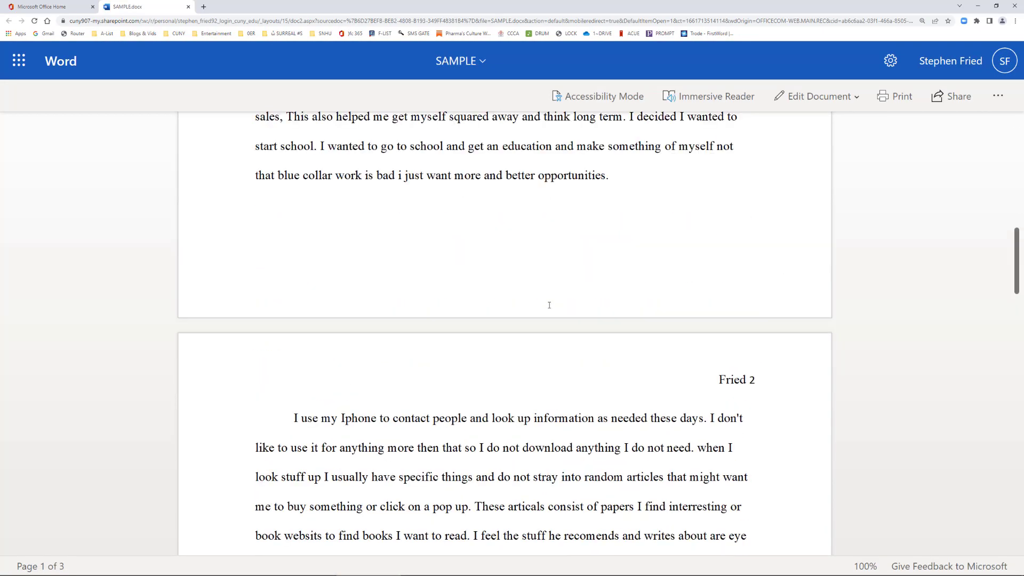
scroll(549, 304, up, 5)
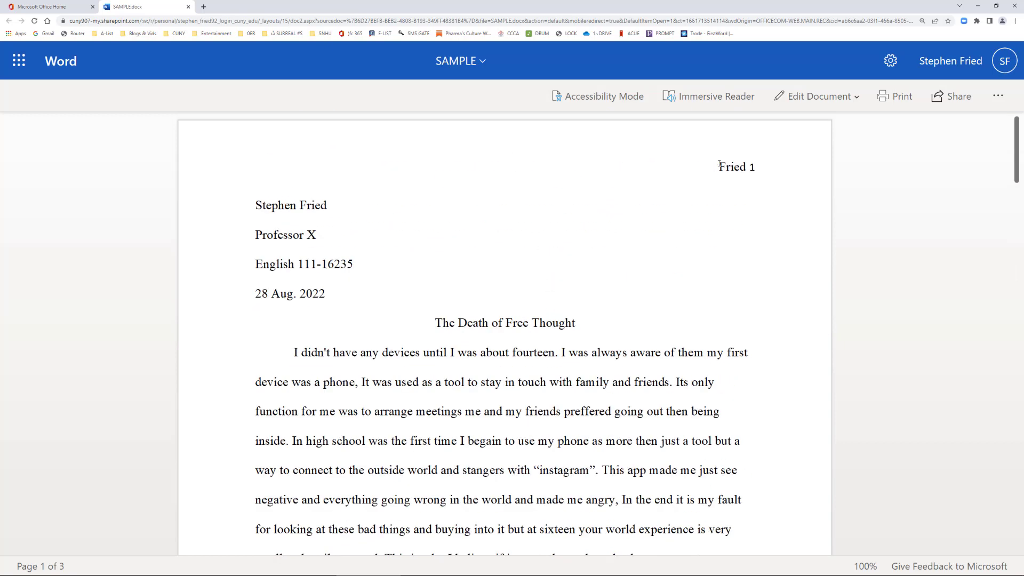
Return the document to in-browser editing and open the Editor review, keeping the writing style on Formal
click(808, 97)
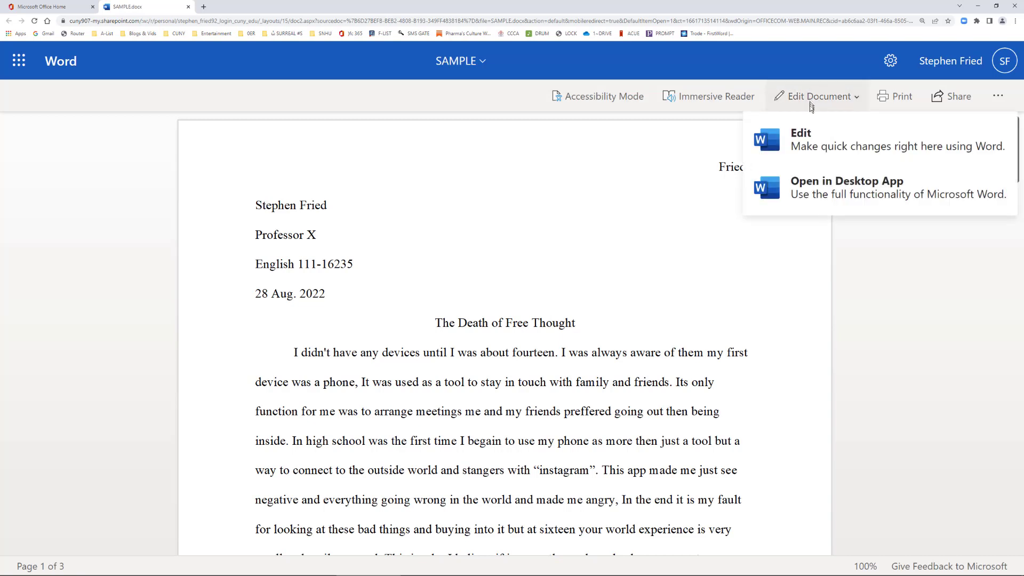
click(808, 138)
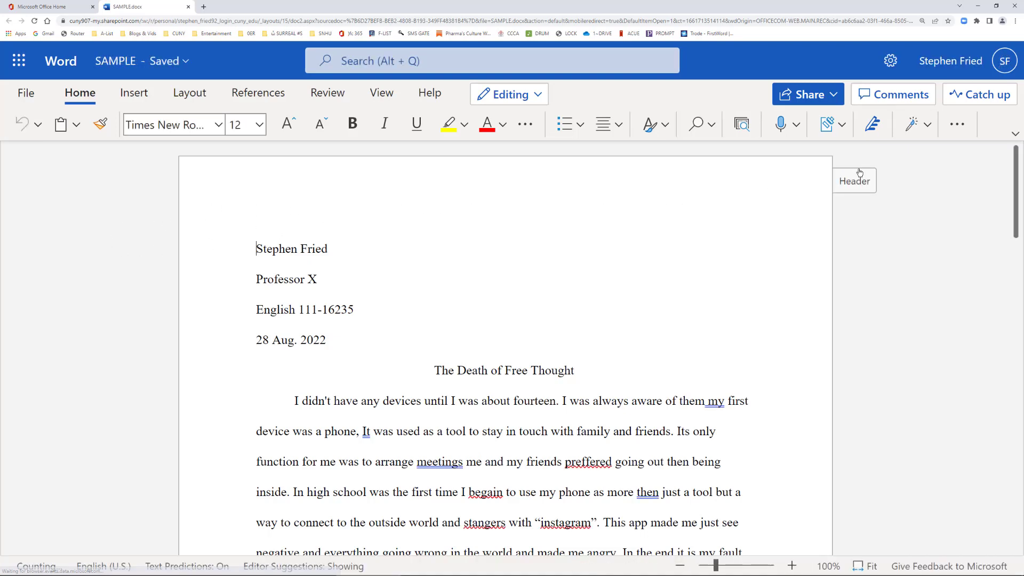
mouse_move(879, 125)
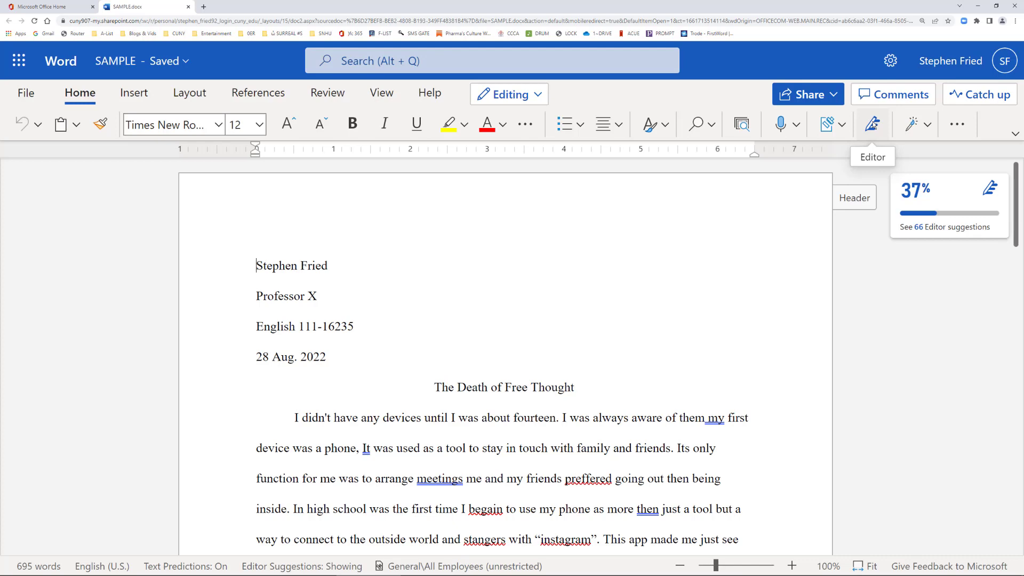
click(872, 125)
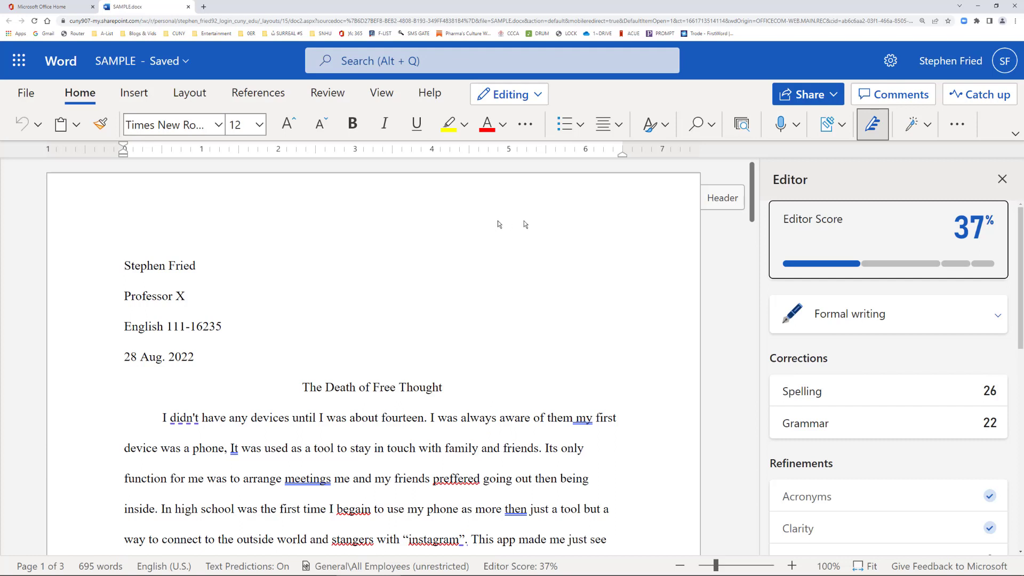
click(998, 320)
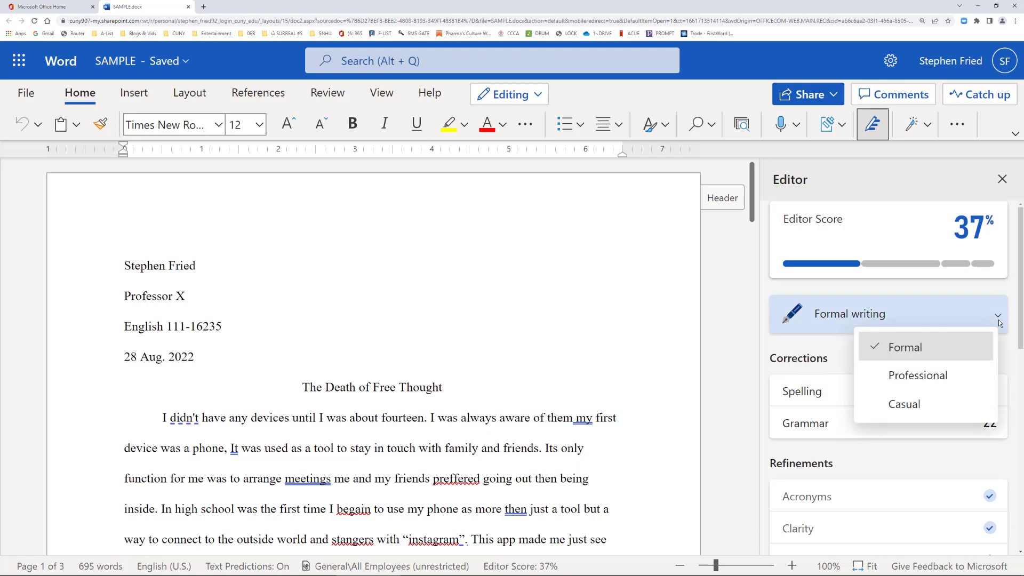
click(922, 313)
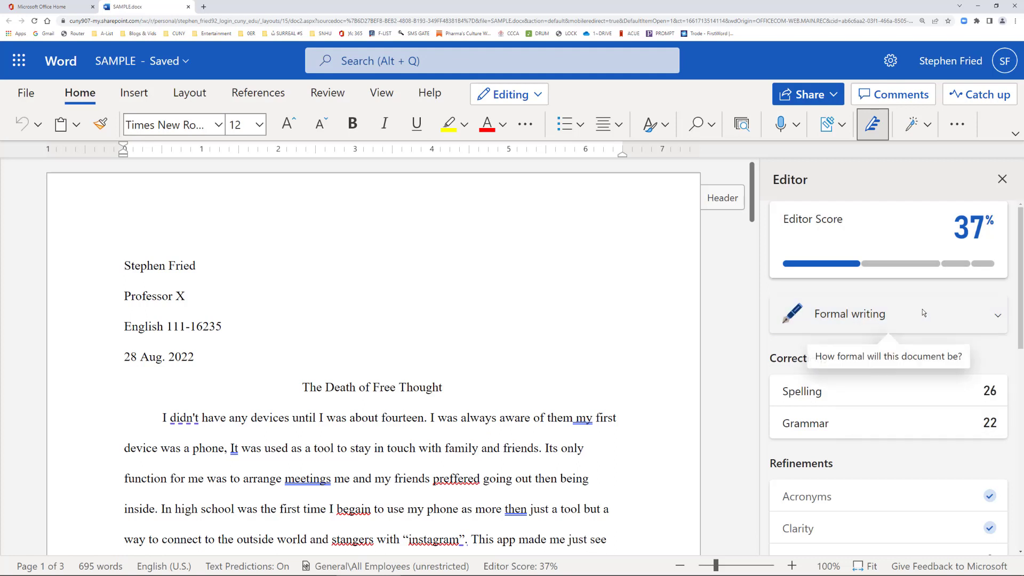
Accept Editor's spelling correction "preferred" for "preffered" and its grammar correction "than" in "more then just a tool"
click(874, 392)
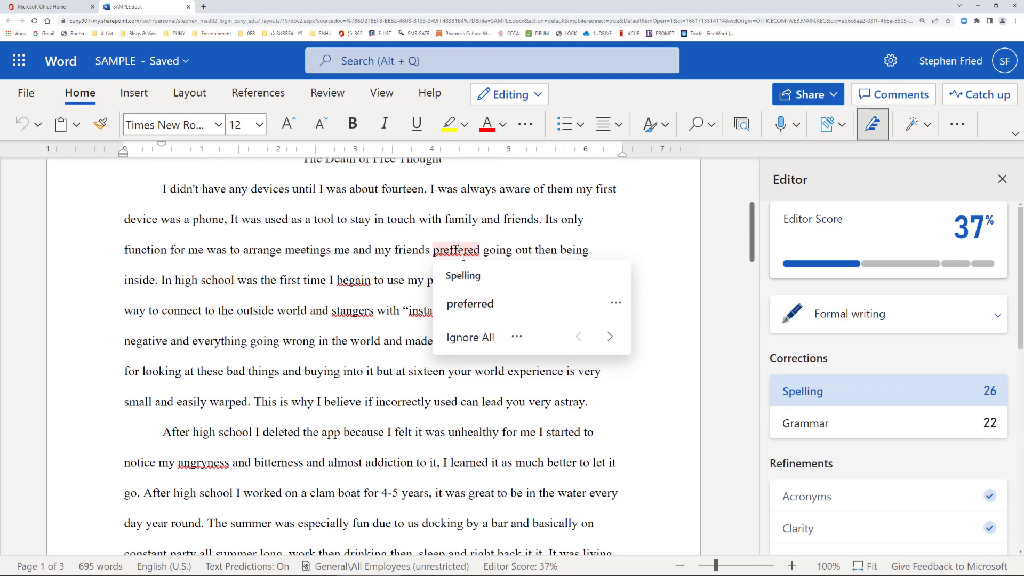
click(469, 304)
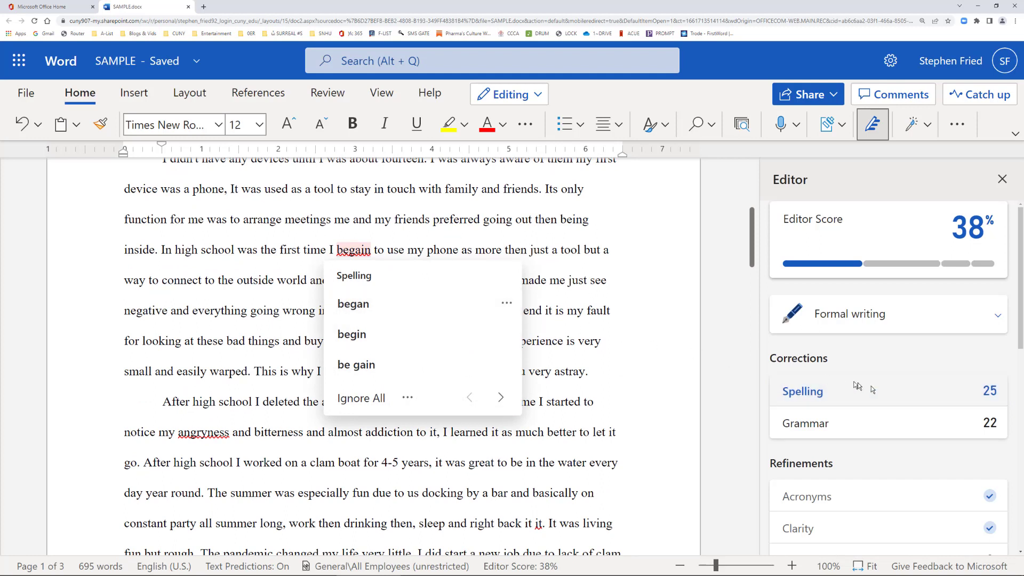
click(917, 429)
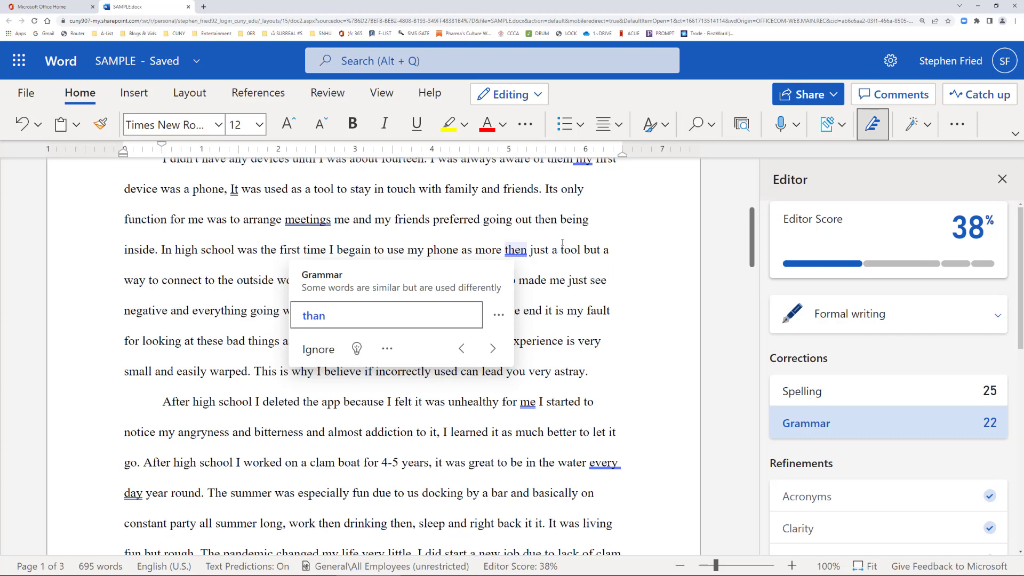
click(314, 316)
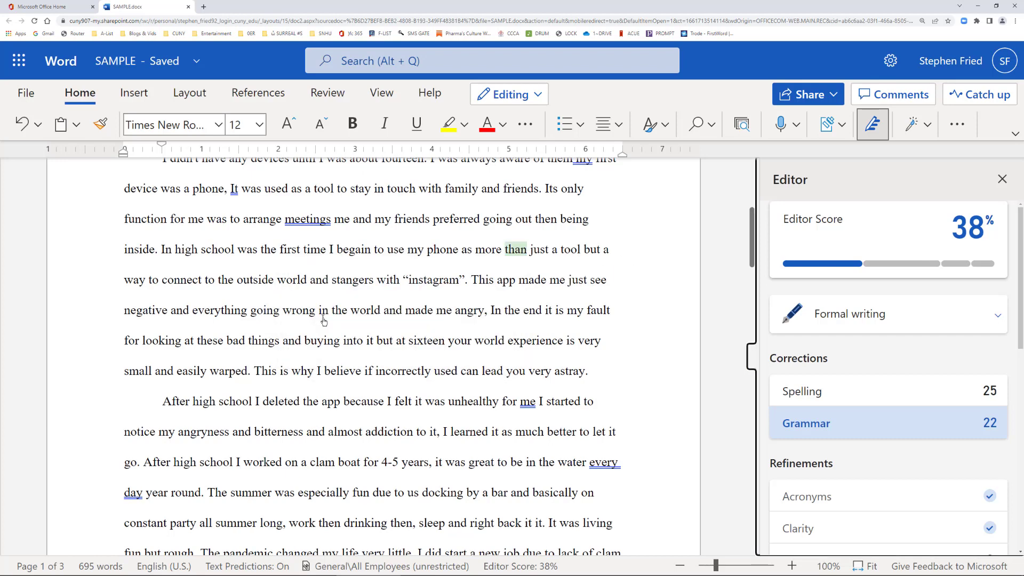
Accept Editor's Conciseness suggestions, replacing "almost addiction" with "addiction" and "basically on" with "on"
scroll(657, 248, up, 5)
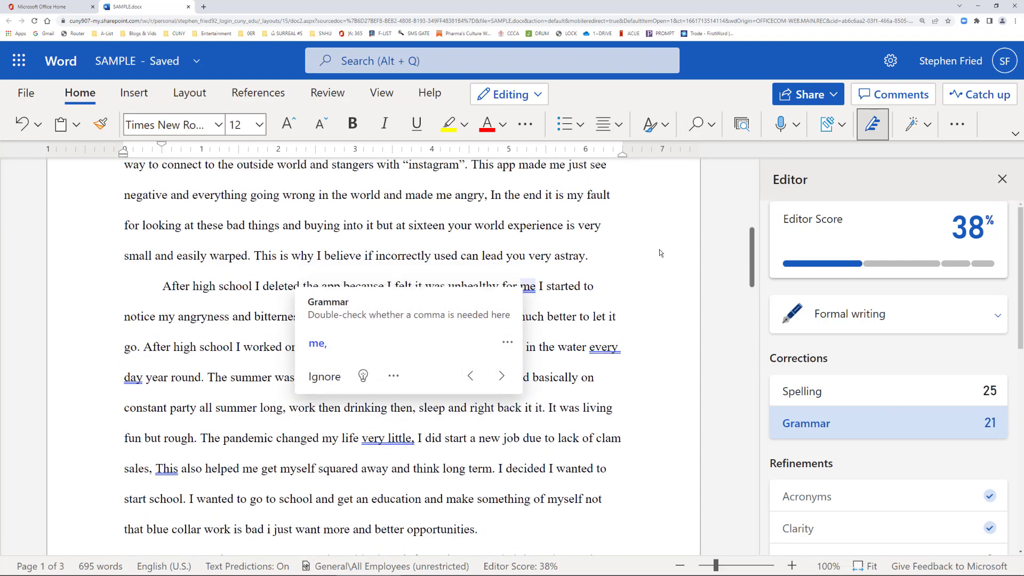
scroll(656, 252, up, 6)
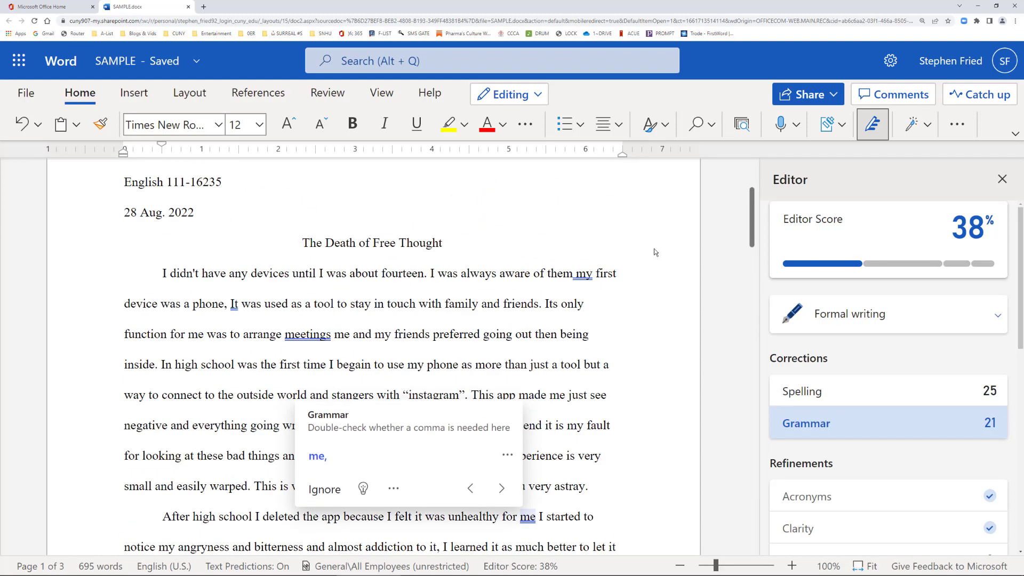
scroll(655, 253, down, 6)
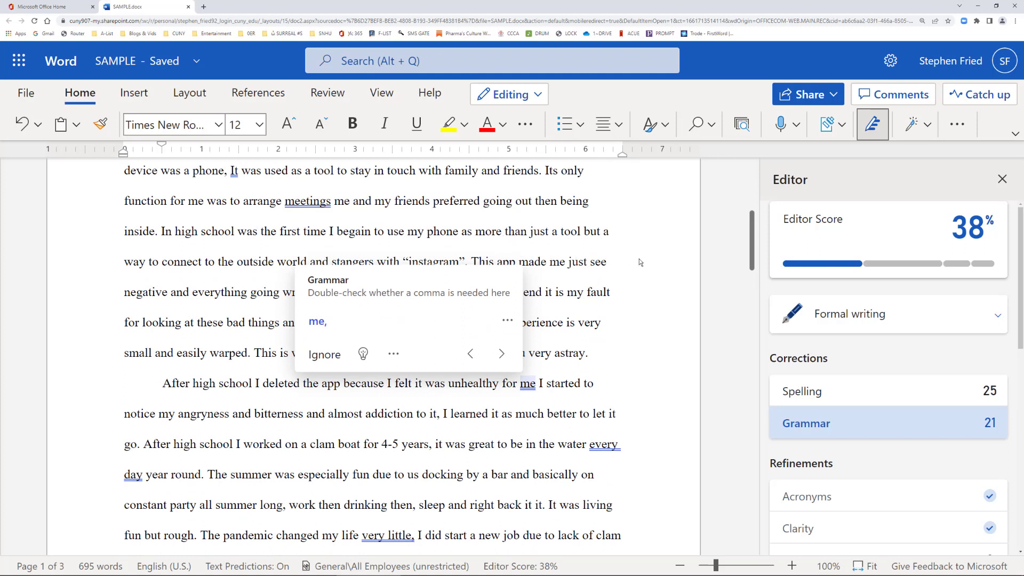
scroll(906, 363, down, 3)
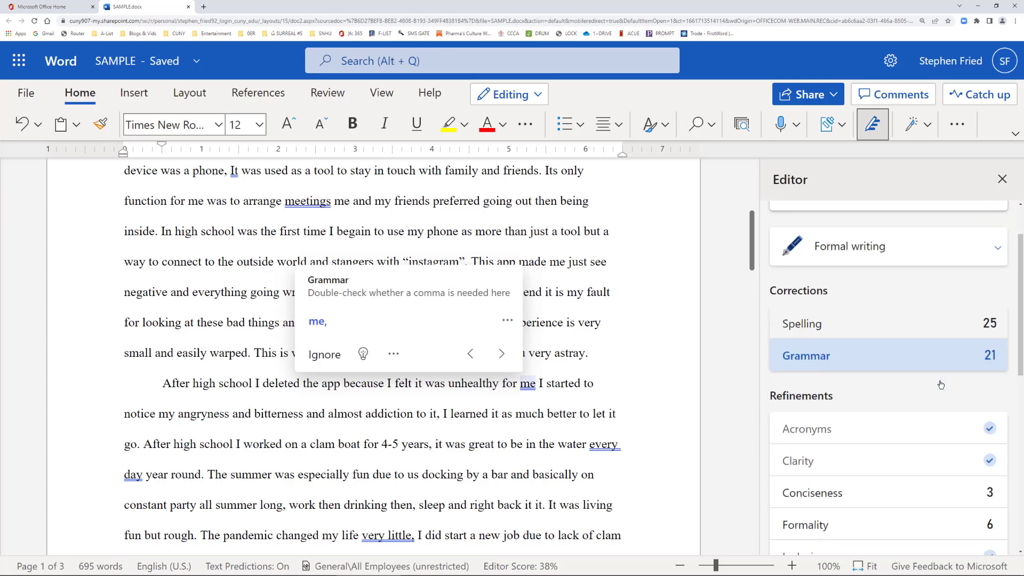
scroll(953, 361, down, 3)
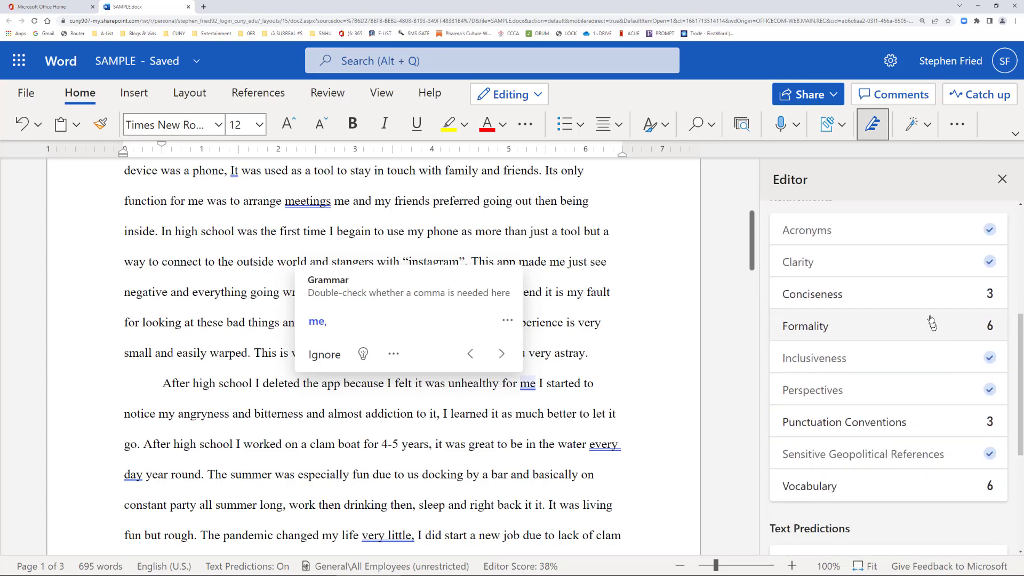
click(953, 294)
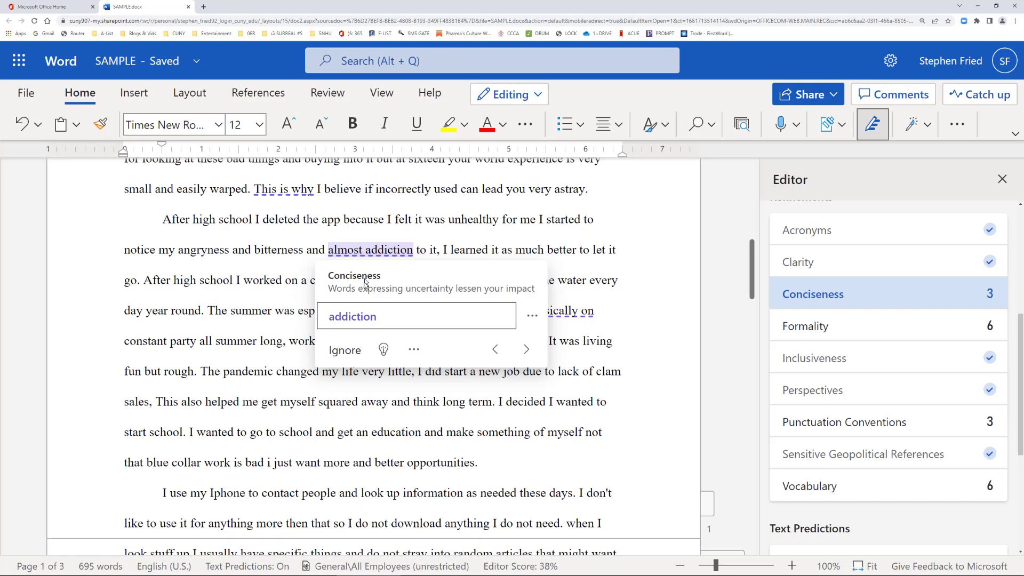
click(366, 319)
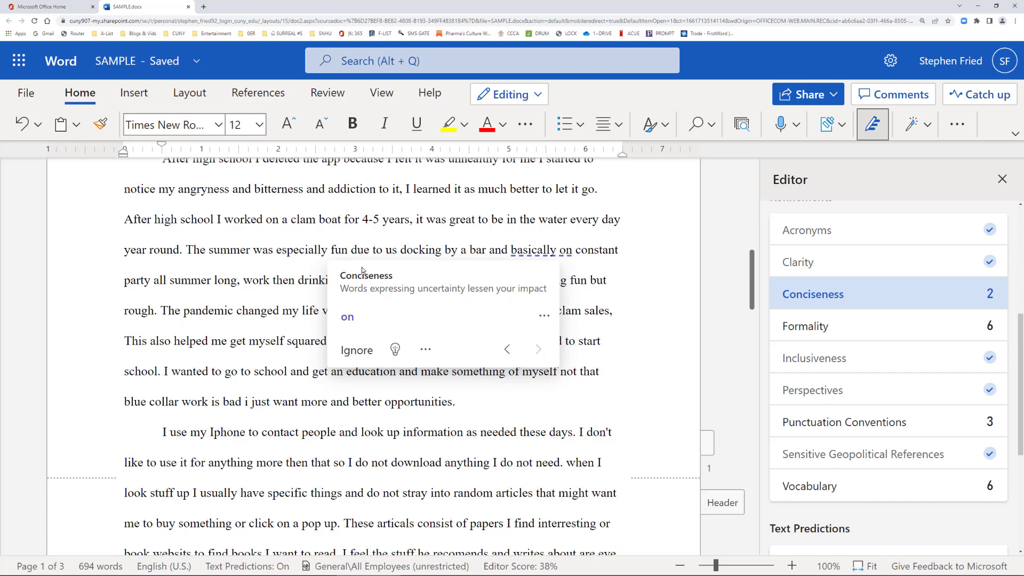
click(351, 317)
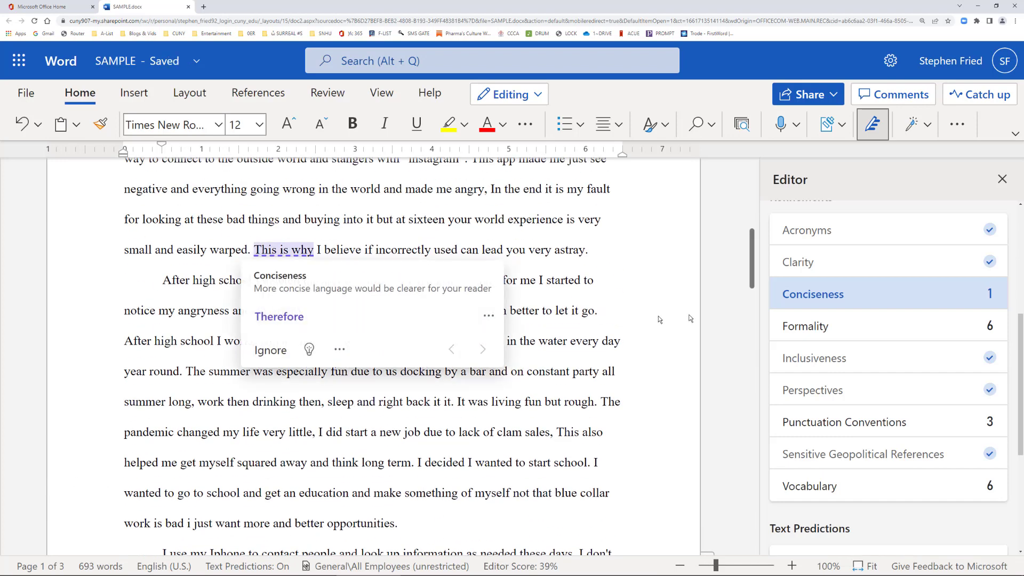
Accept the Punctuation Conventions suggestion that places the period inside the closing quotation mark after "instagram"
scroll(900, 330, down, 1)
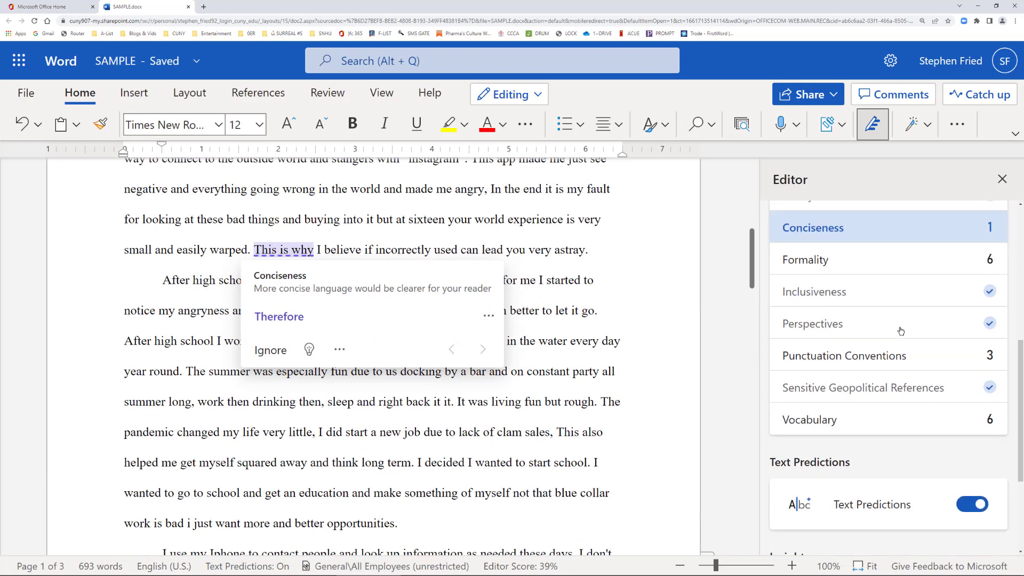
scroll(898, 315, down, 1)
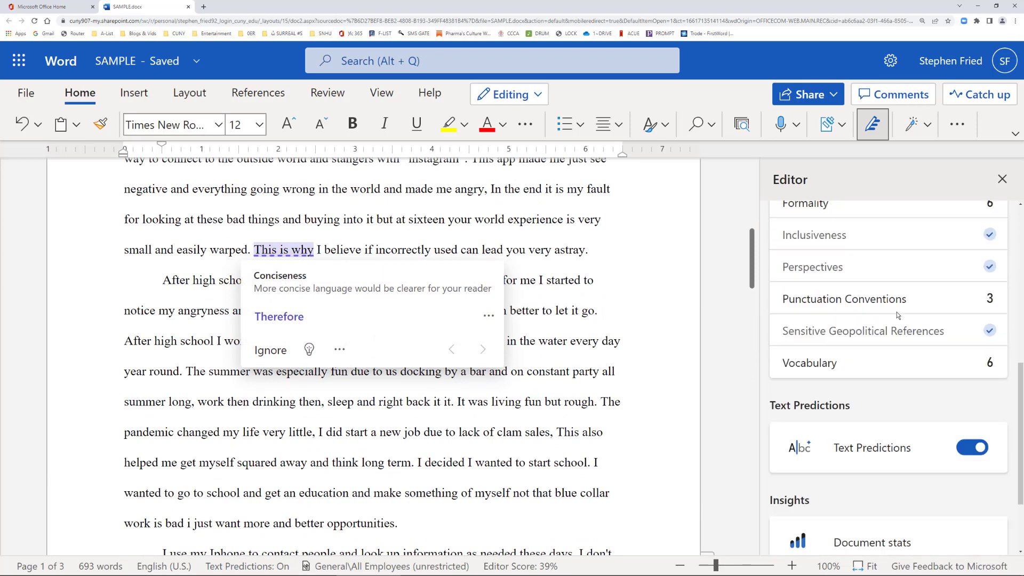
click(855, 296)
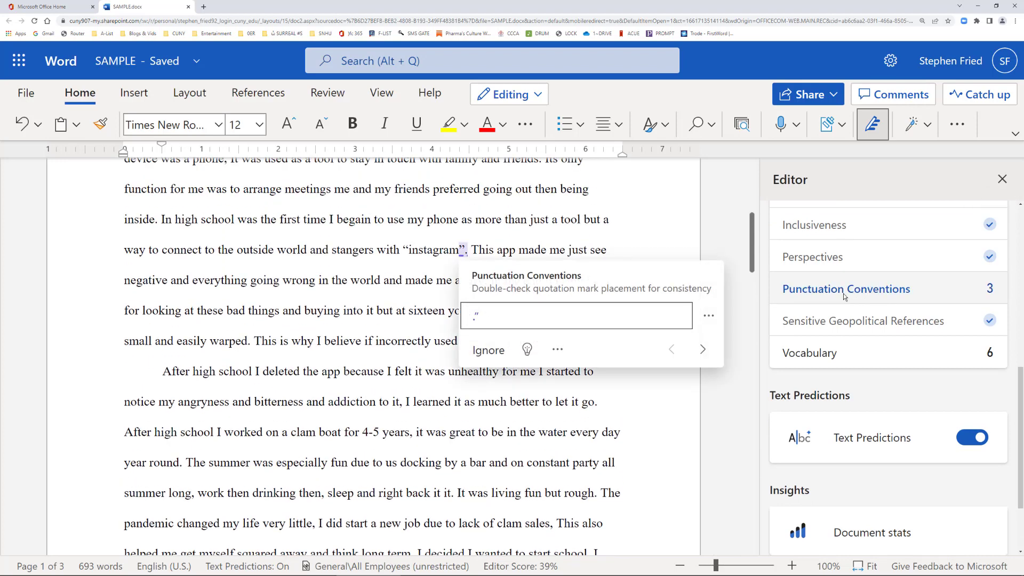
click(520, 322)
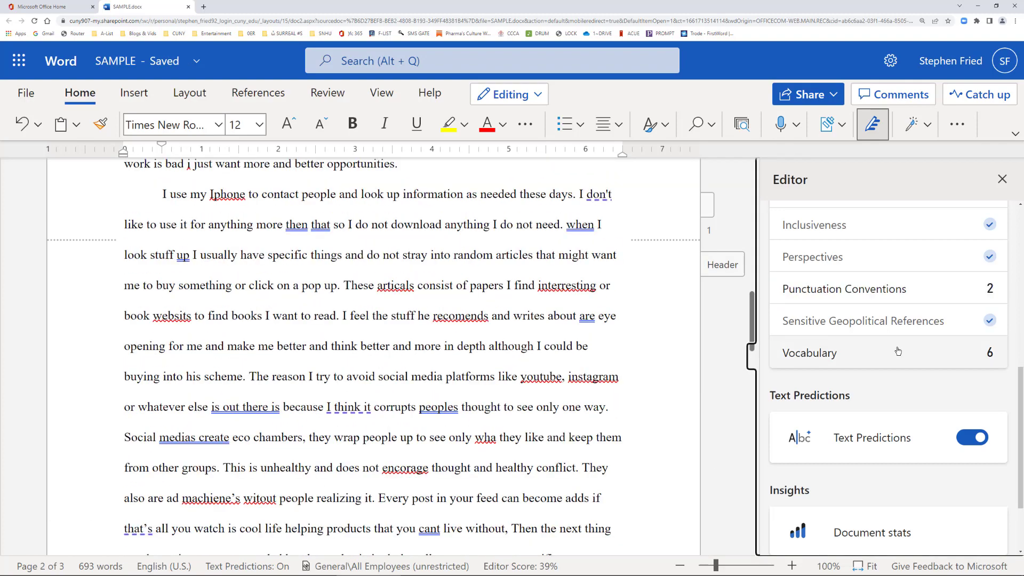
Apply Editor's Vocabulary suggestions, replacing "more and more" with "increasingly" and "bad things" with "dreadful things"
click(897, 350)
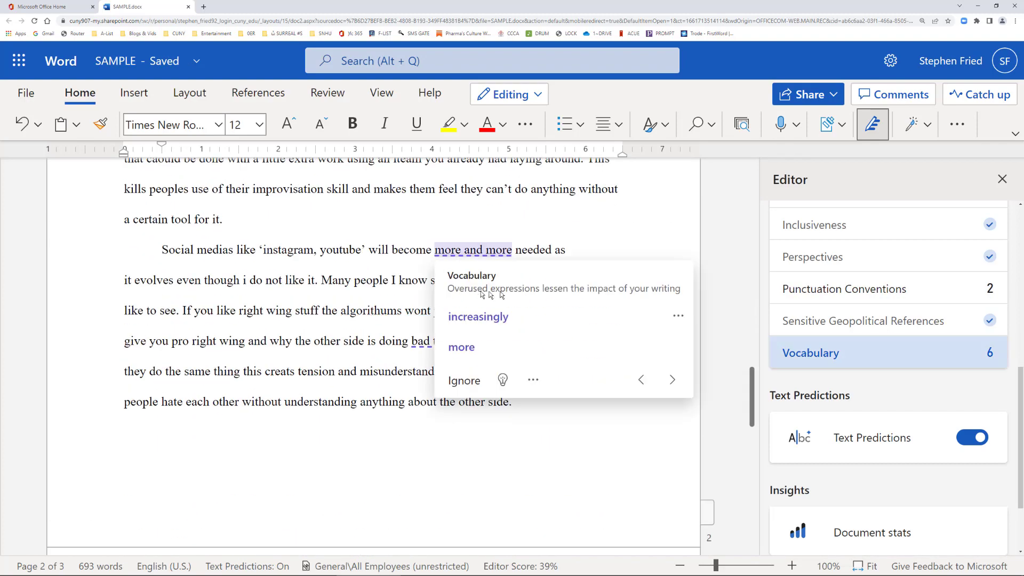
click(467, 317)
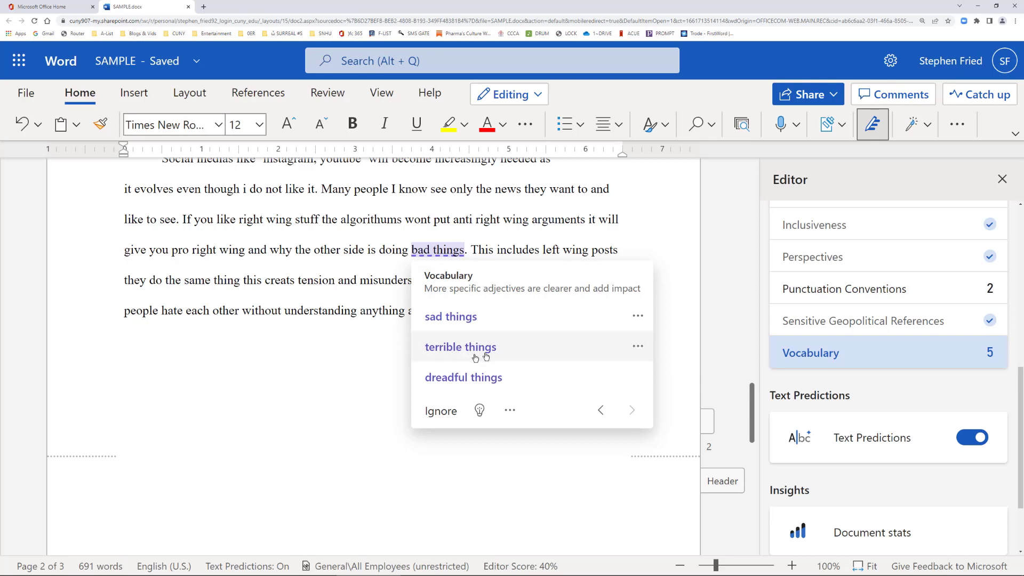
click(476, 378)
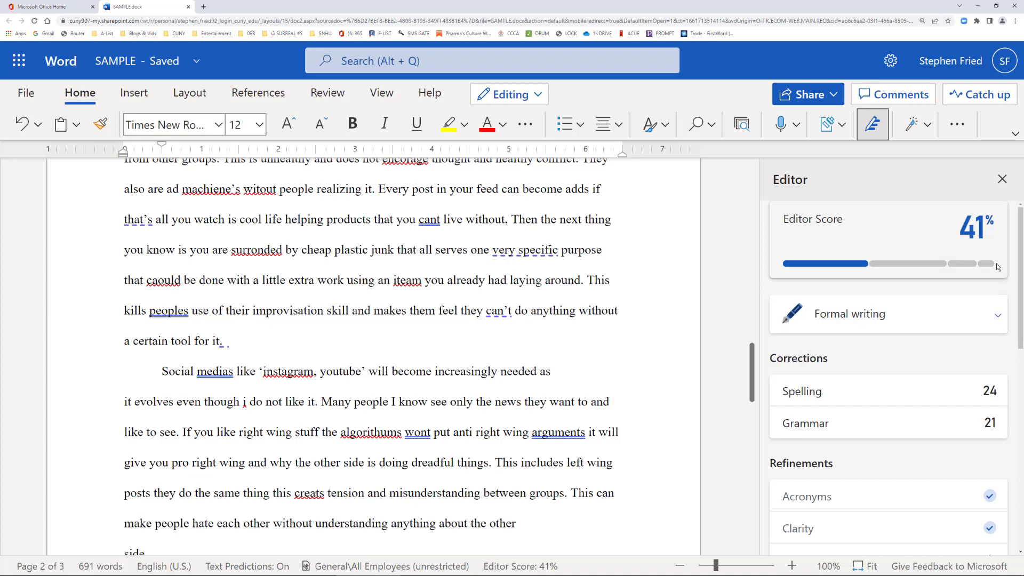
mouse_move(986, 266)
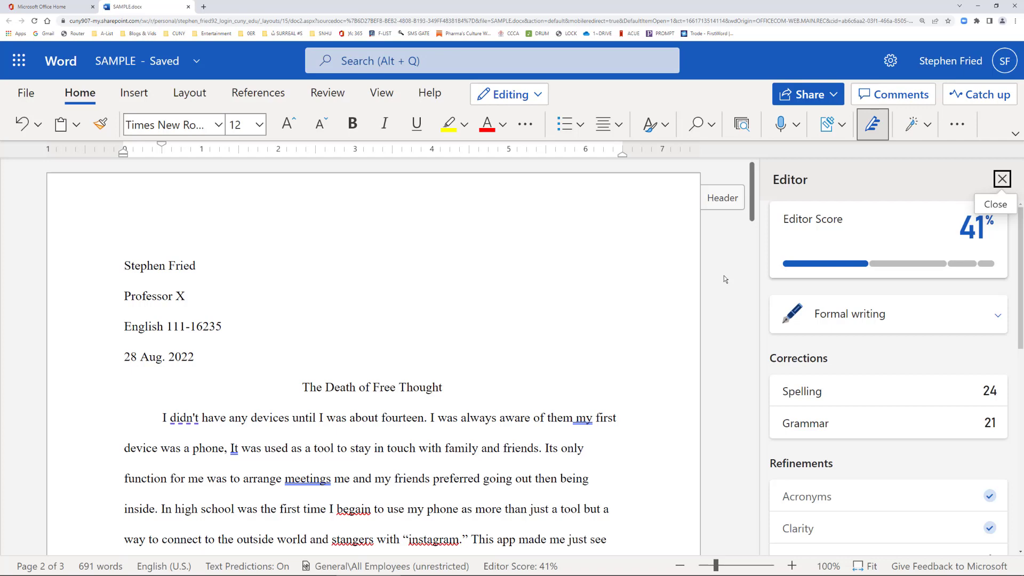
Download a copy of the SAMPLE document to the computer and show the downloaded file in its folder
click(28, 95)
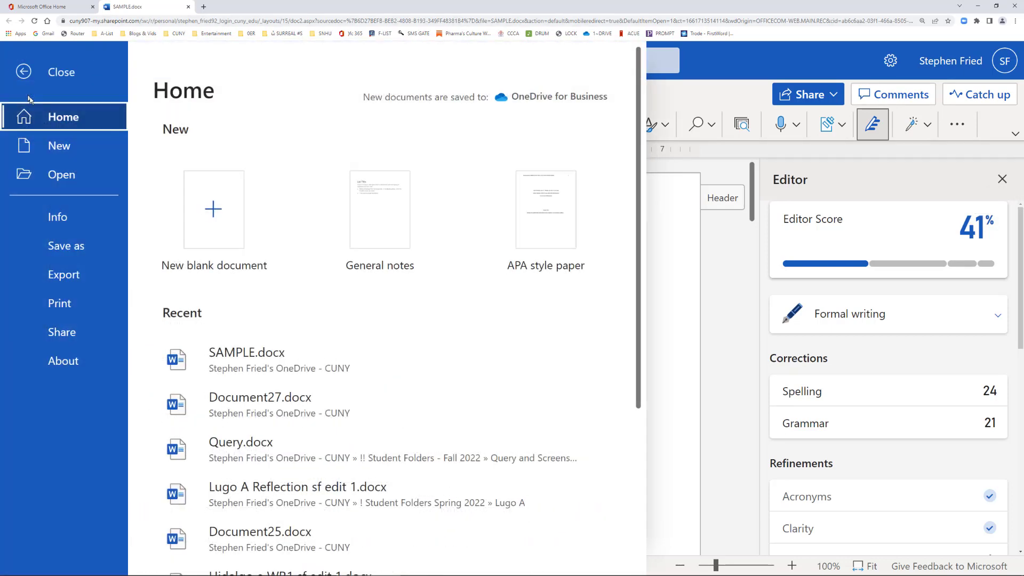
click(61, 245)
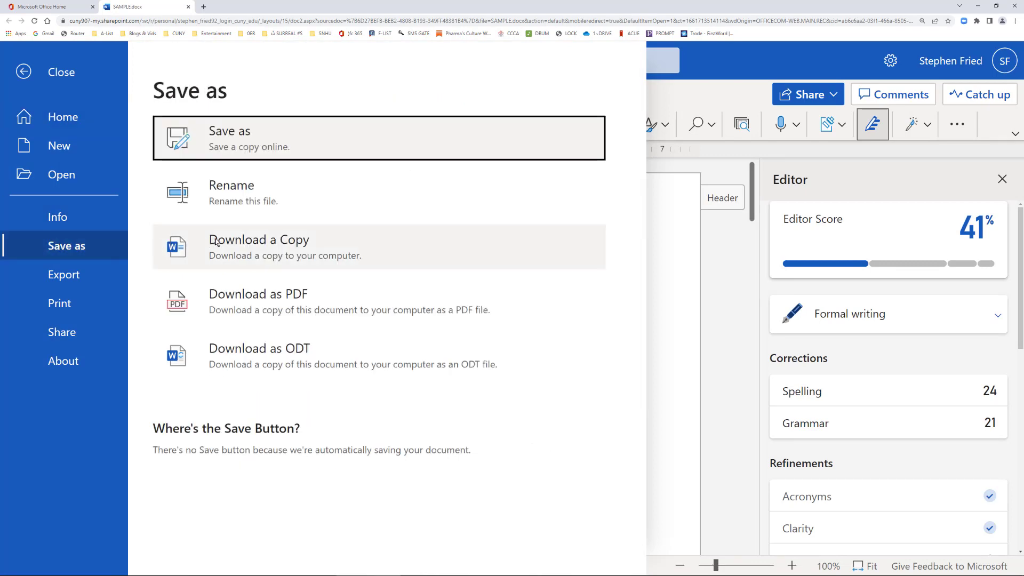
click(265, 241)
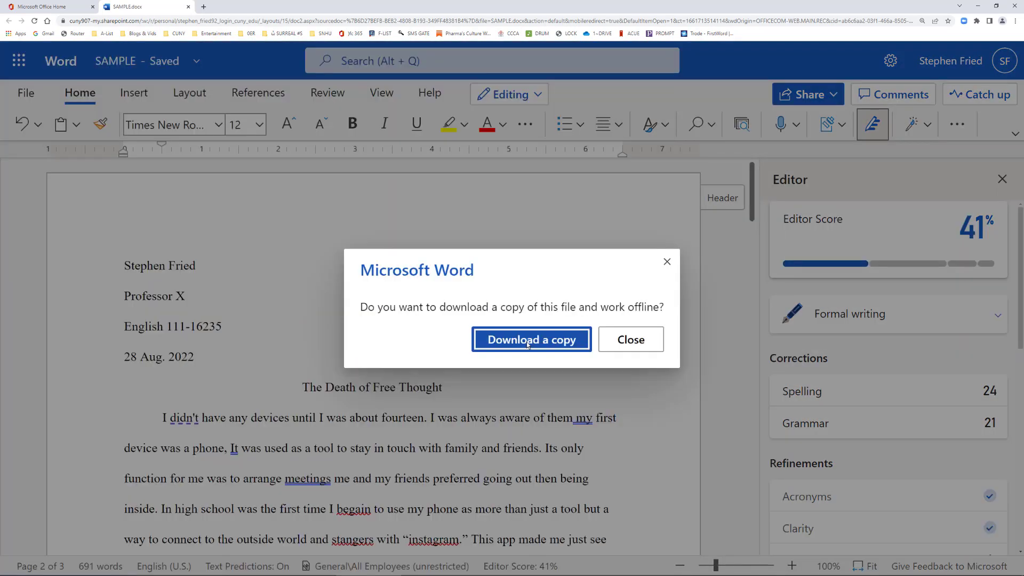
click(527, 345)
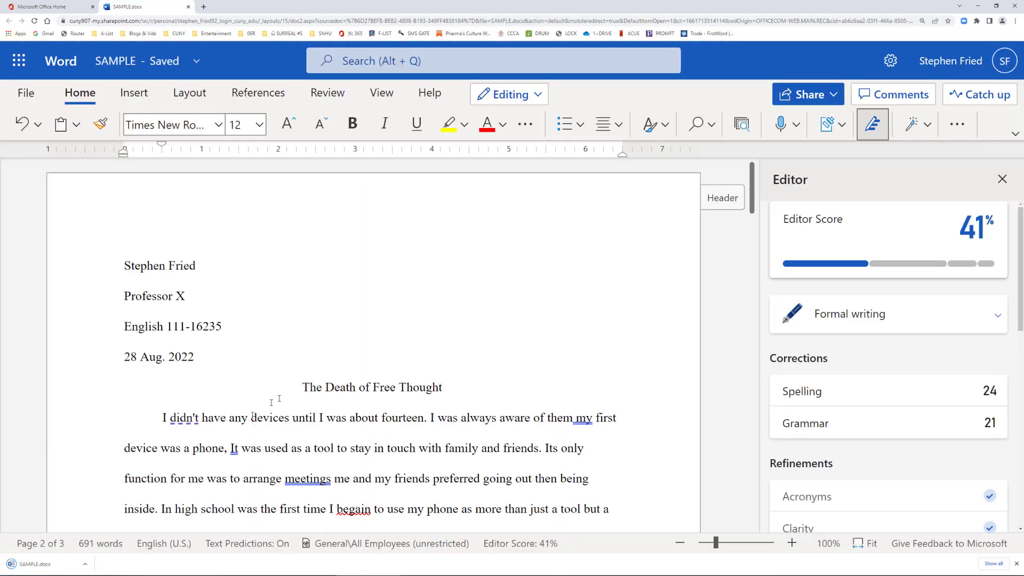
click(86, 564)
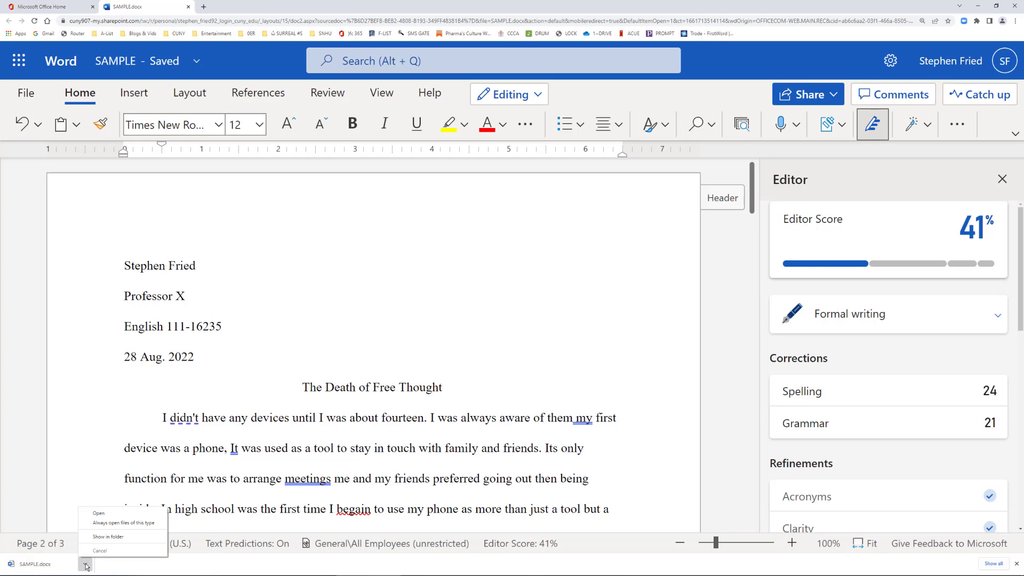
click(108, 536)
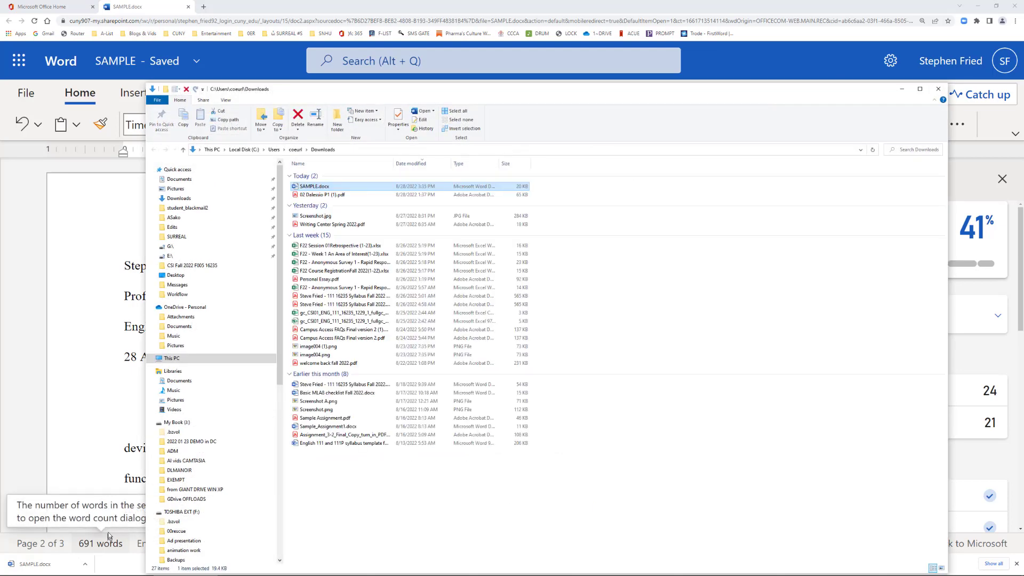